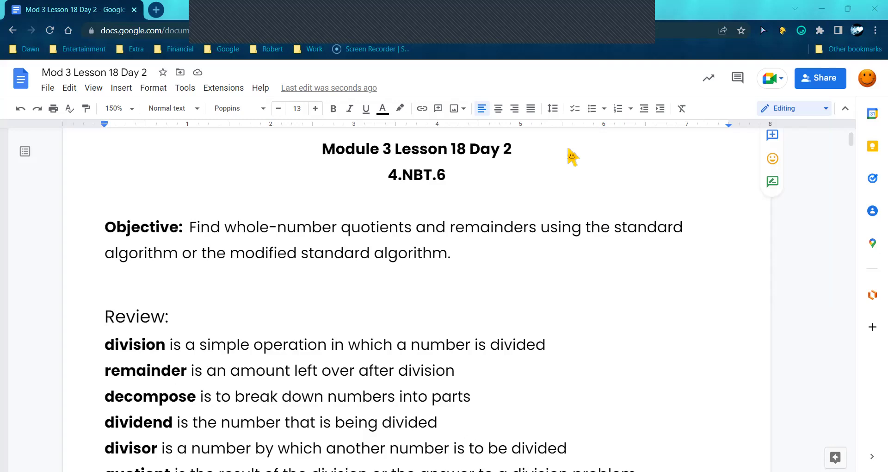
Step: Zoom the page view out to 100% and scroll down the lesson
click(479, 316)
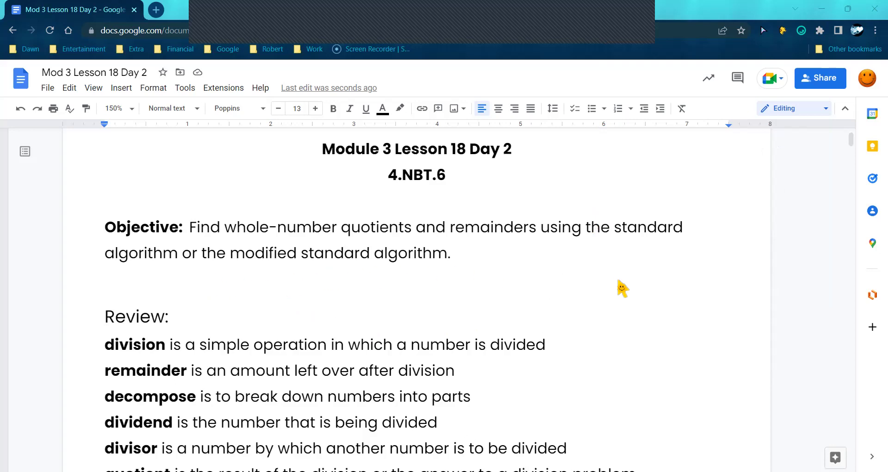
click(132, 108)
click(116, 210)
scroll(563, 248, down, 1)
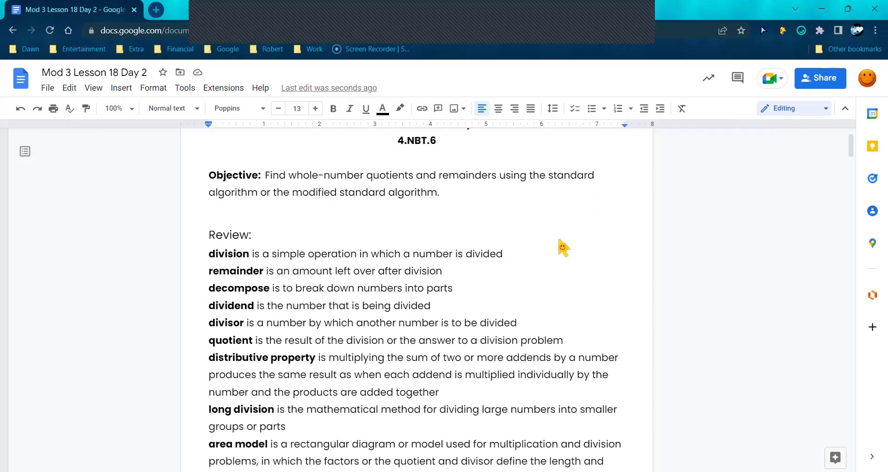
scroll(563, 247, down, 2)
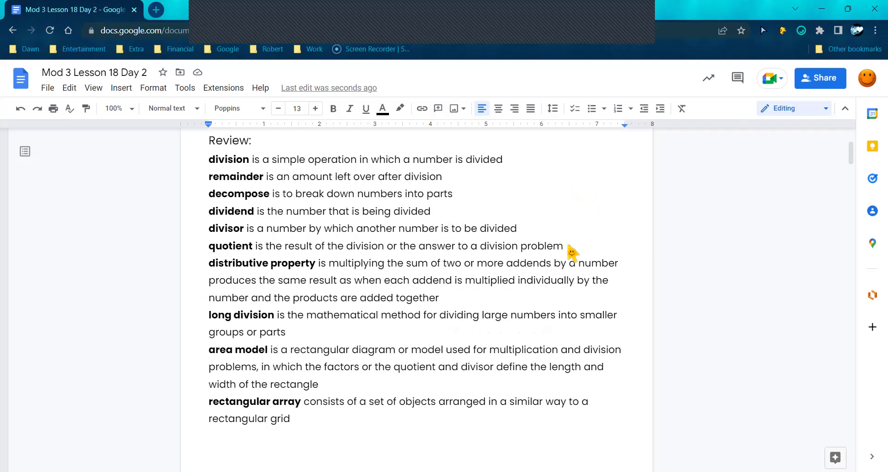
Step: Restore 150% zoom and scroll down to the 74 ÷ 6 example with its empty grid
click(131, 115)
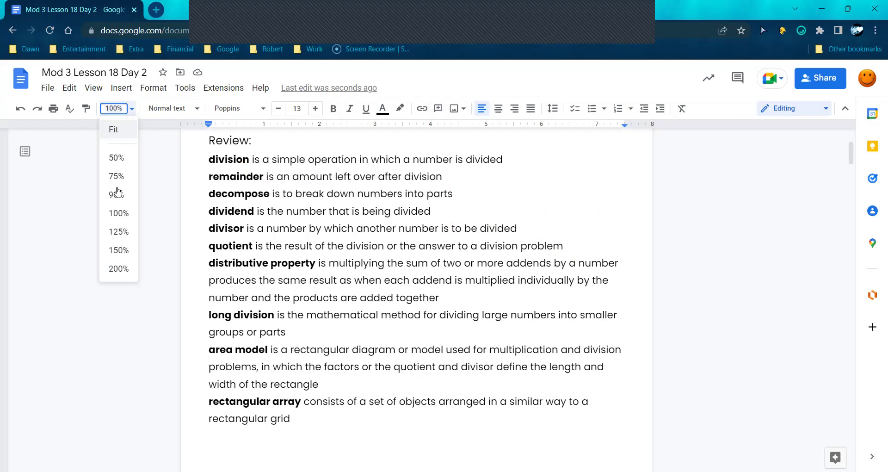
click(121, 250)
scroll(311, 227, down, 15)
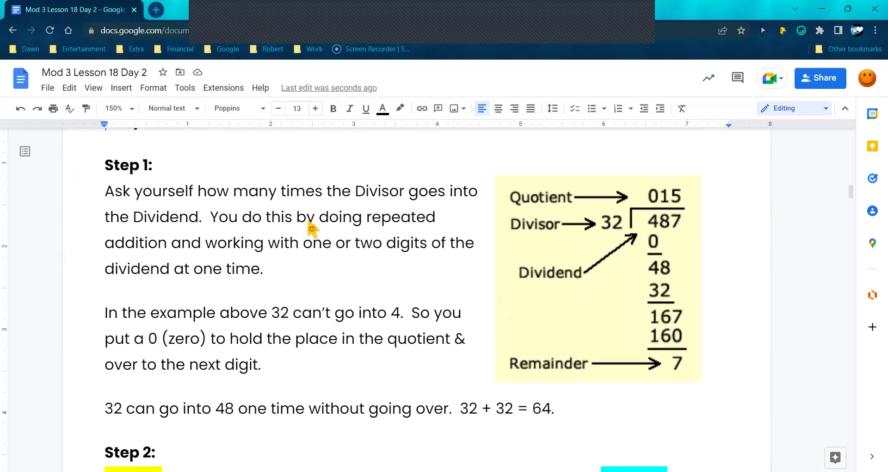
scroll(311, 226, up, 1)
scroll(311, 227, down, 1)
scroll(317, 273, down, 5)
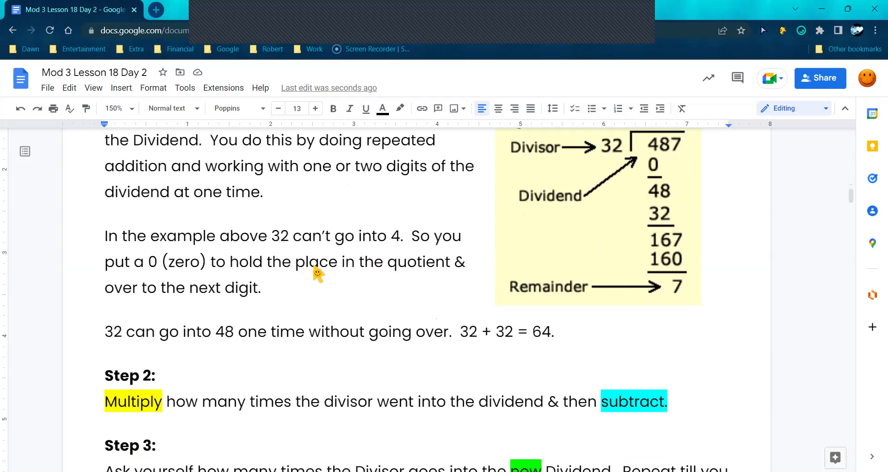
scroll(318, 273, down, 10)
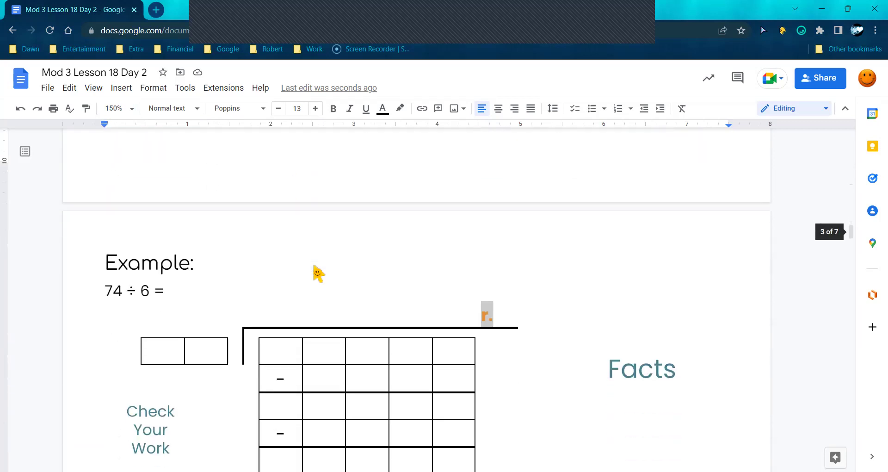
scroll(318, 273, down, 1)
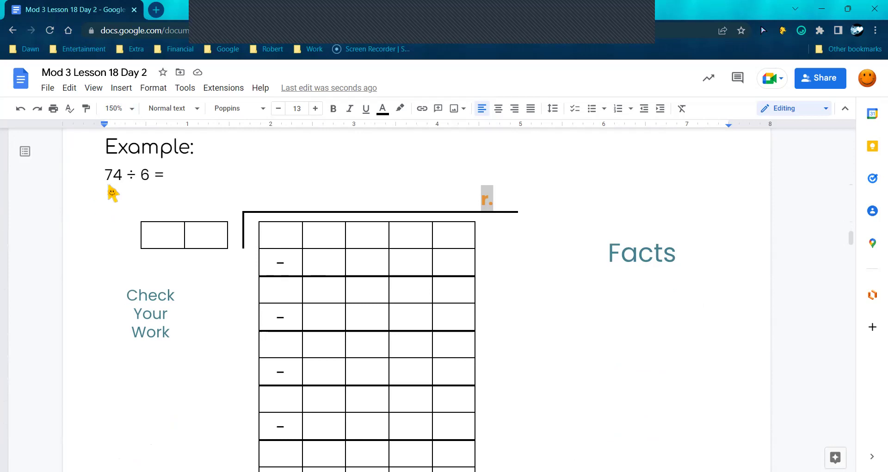
Step: Enter the dividend digits 7 and 4 in the second and third top grid cells
drag(106, 175, 122, 175)
click(314, 238)
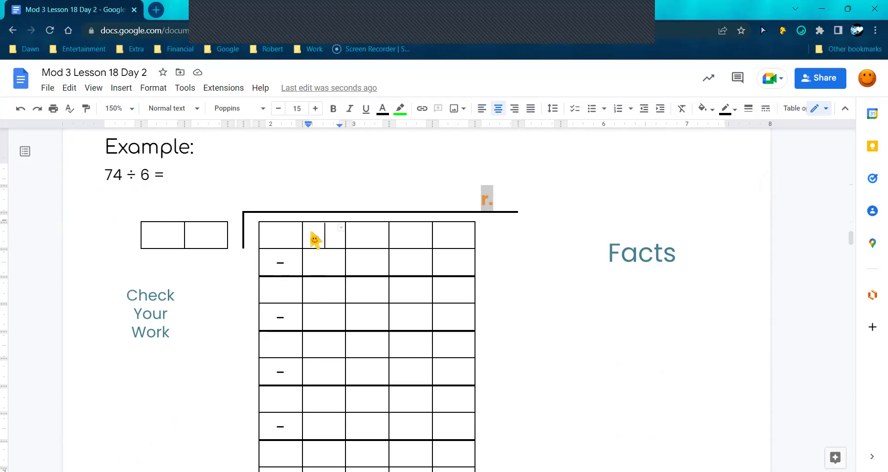
text(7)
click(370, 239)
text(4)
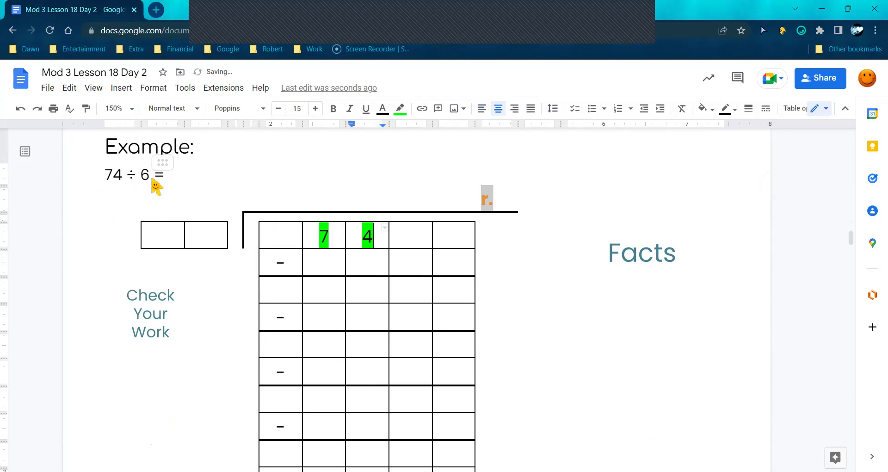
Step: Put the divisor 6 in the small box's right cell and select the Facts drawing
click(217, 238)
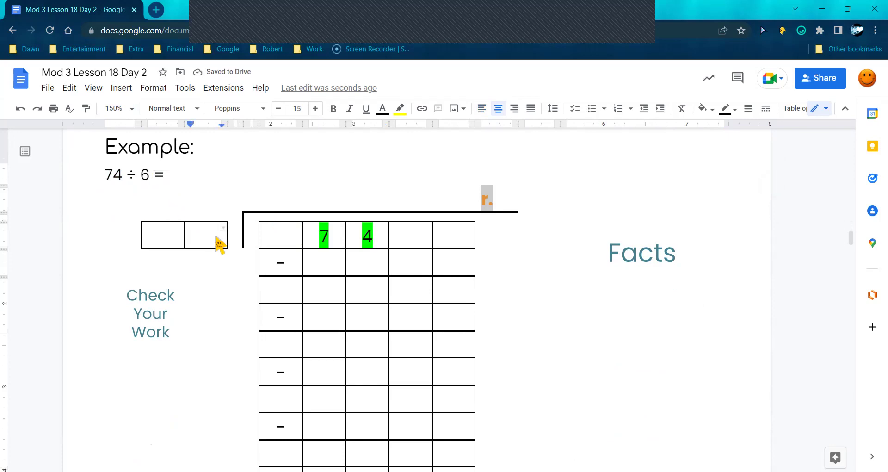
text(6)
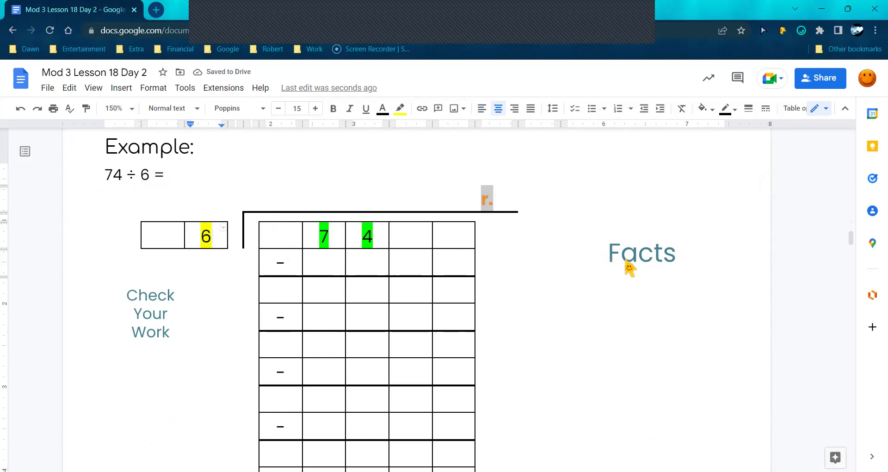
click(622, 269)
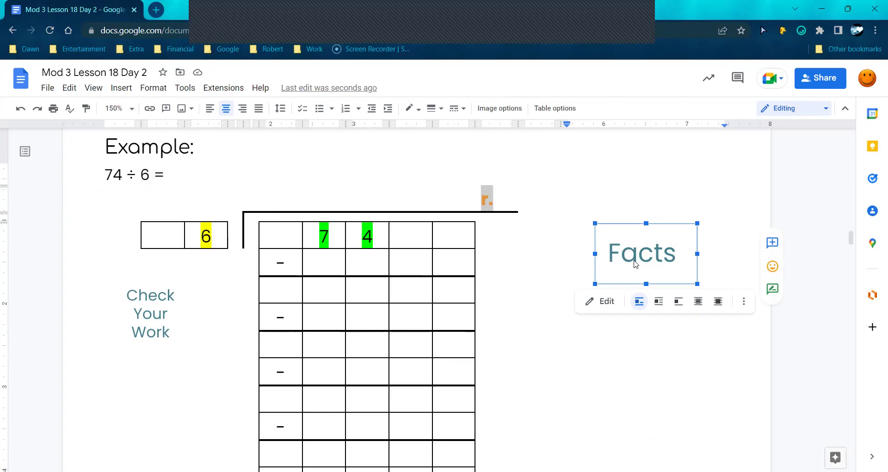
Step: Open the Facts drawing for editing with the Scribble line tool
double_click(636, 264)
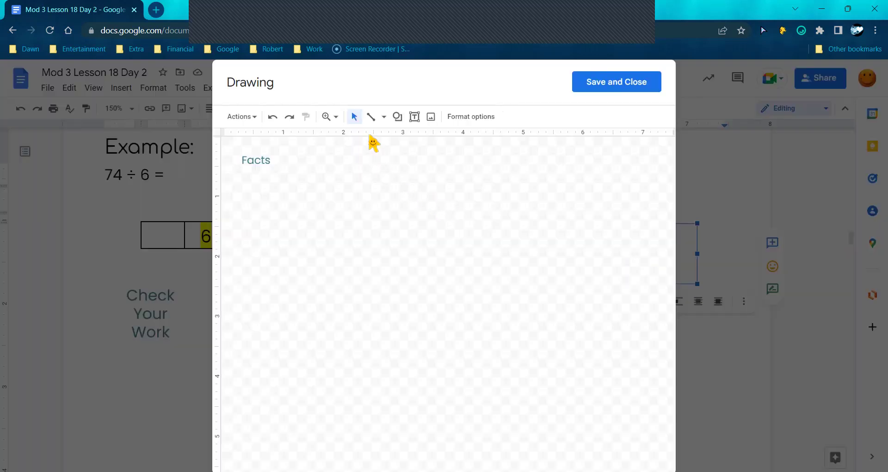
click(384, 117)
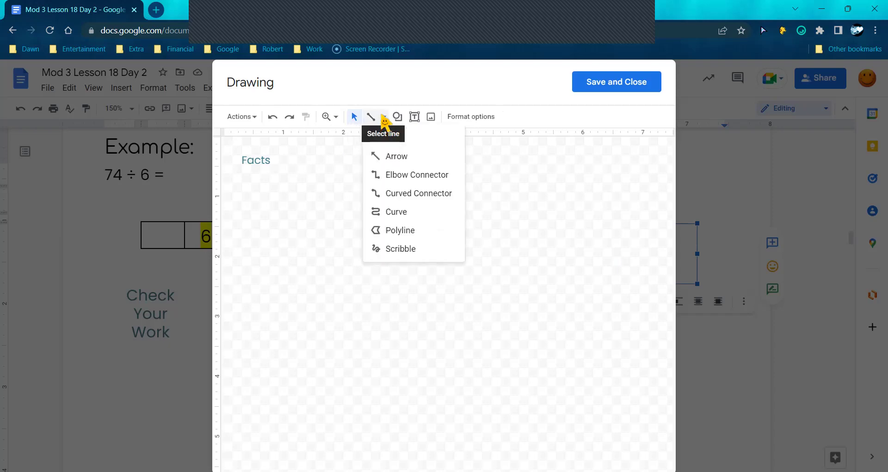
click(388, 250)
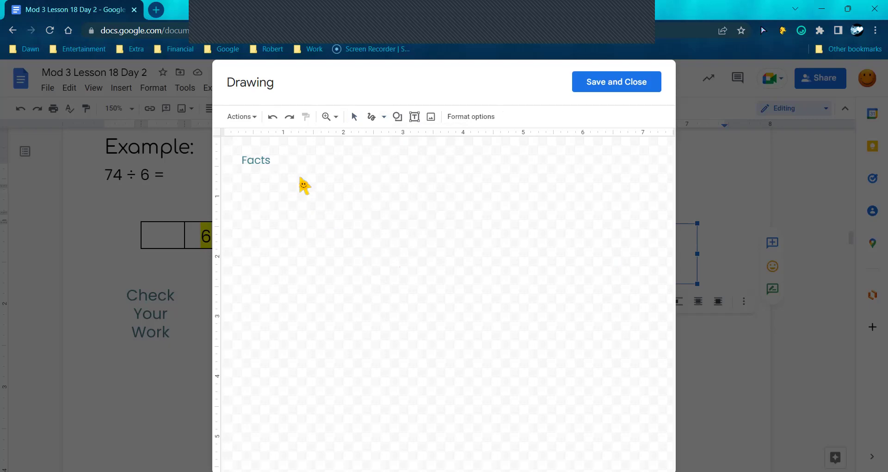
Step: Handwrite the running sum of sixes: 6 + 6, 12, 18, 24, then start 30
mouse_move(300, 178)
mouse_down()
mouse_move(295, 197)
mouse_move(306, 200)
mouse_move(273, 237)
mouse_up()
mouse_move(267, 228)
mouse_down()
mouse_move(305, 233)
mouse_move(299, 228)
mouse_move(288, 250)
mouse_move(315, 251)
mouse_move(277, 279)
mouse_move(304, 284)
mouse_move(262, 308)
mouse_move(293, 298)
mouse_move(286, 304)
mouse_move(296, 320)
mouse_move(266, 335)
mouse_move(268, 348)
mouse_up()
mouse_move(287, 330)
mouse_down()
mouse_move(293, 353)
mouse_move(287, 330)
mouse_up()
mouse_move(252, 365)
mouse_down()
mouse_move(253, 374)
mouse_move(306, 376)
mouse_up()
mouse_move(268, 396)
mouse_down()
mouse_move(264, 416)
mouse_move(293, 400)
mouse_move(250, 434)
mouse_move(258, 426)
mouse_move(291, 434)
mouse_move(279, 441)
mouse_move(304, 438)
mouse_up()
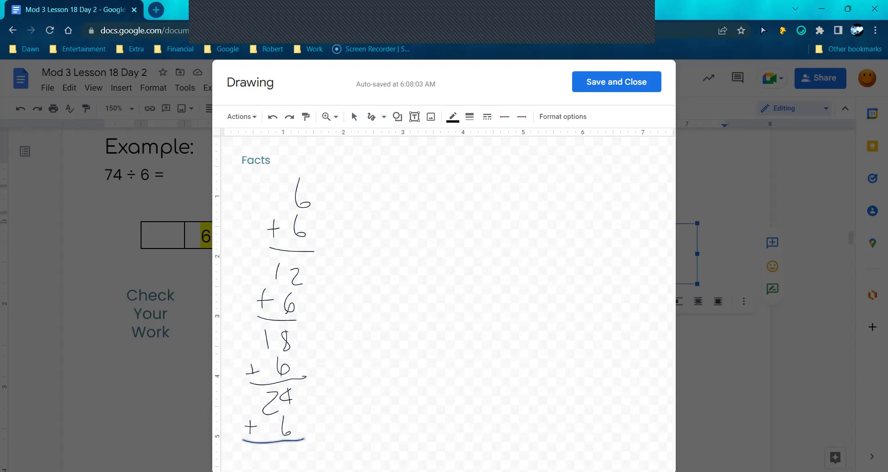
mouse_move(257, 457)
mouse_down()
mouse_move(249, 468)
mouse_move(290, 457)
mouse_up()
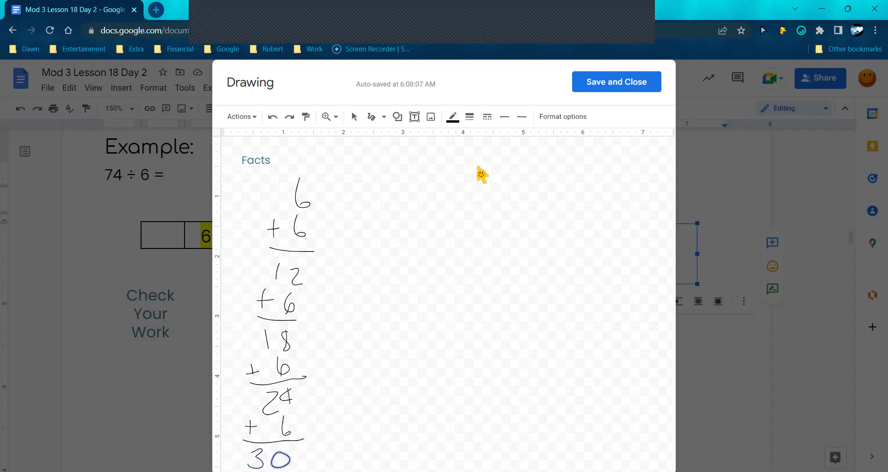
Step: Handwrite a column of multiples of 6 up to 60, numbered 1 to 10 beside them
mouse_move(478, 162)
mouse_down()
mouse_move(483, 181)
mouse_move(468, 206)
mouse_move(490, 188)
mouse_move(486, 204)
mouse_move(496, 205)
mouse_move(465, 239)
mouse_move(478, 246)
mouse_move(494, 221)
mouse_up()
mouse_move(465, 253)
mouse_down()
mouse_move(474, 281)
mouse_move(488, 262)
mouse_move(484, 276)
mouse_move(468, 314)
mouse_move(449, 310)
mouse_move(476, 309)
mouse_move(474, 293)
mouse_up()
mouse_move(455, 328)
mouse_down()
mouse_move(448, 341)
mouse_move(478, 336)
mouse_move(446, 365)
mouse_move(461, 365)
mouse_move(455, 374)
mouse_move(474, 360)
mouse_move(477, 375)
mouse_move(455, 399)
mouse_move(451, 385)
mouse_move(471, 409)
mouse_move(472, 397)
mouse_up()
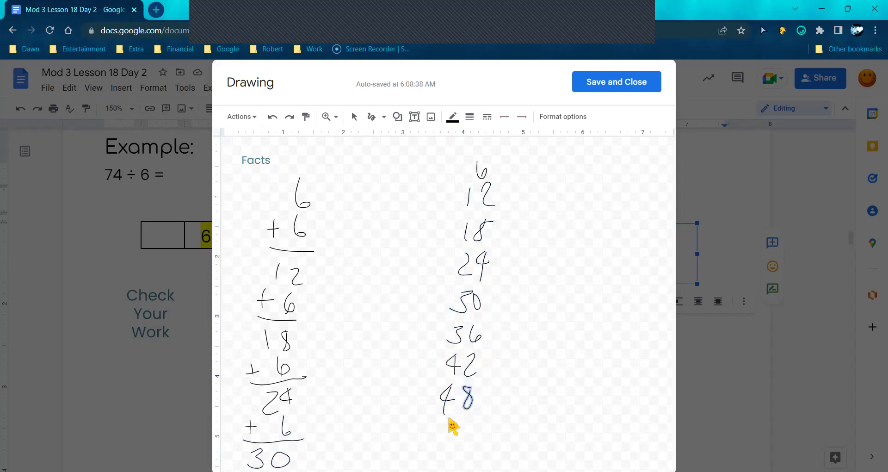
mouse_move(440, 421)
mouse_down()
mouse_move(451, 429)
mouse_move(439, 436)
mouse_move(470, 431)
mouse_move(455, 459)
mouse_move(468, 446)
mouse_up()
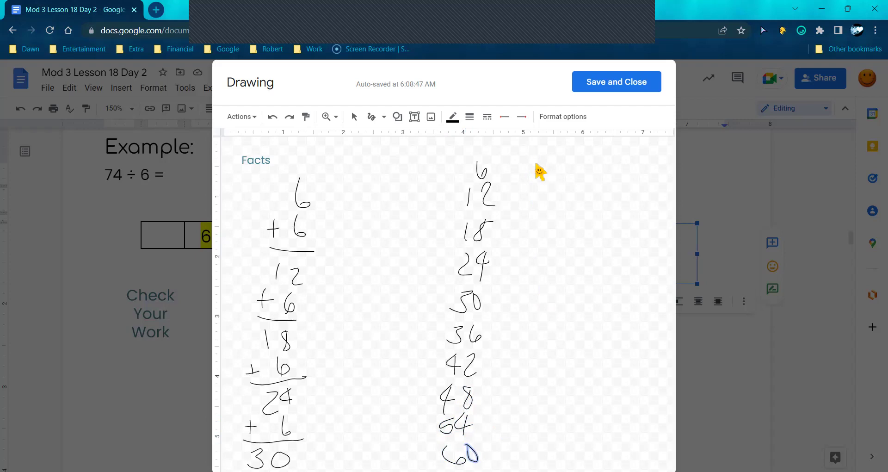
mouse_move(535, 157)
mouse_down()
mouse_move(533, 213)
mouse_move(513, 243)
mouse_move(523, 266)
mouse_move(521, 305)
mouse_move(512, 304)
mouse_move(520, 339)
mouse_move(512, 336)
mouse_move(518, 356)
mouse_move(507, 409)
mouse_move(514, 387)
mouse_up()
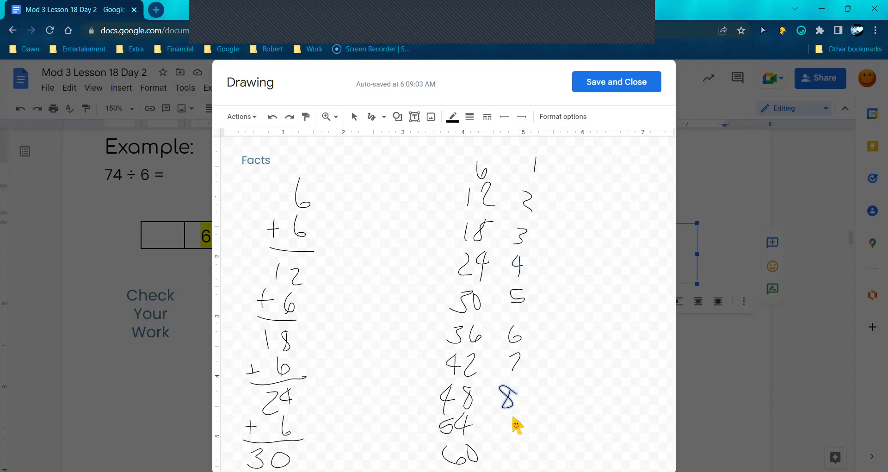
mouse_move(513, 418)
mouse_down()
mouse_move(501, 424)
mouse_move(509, 423)
mouse_move(498, 461)
mouse_move(507, 447)
mouse_up()
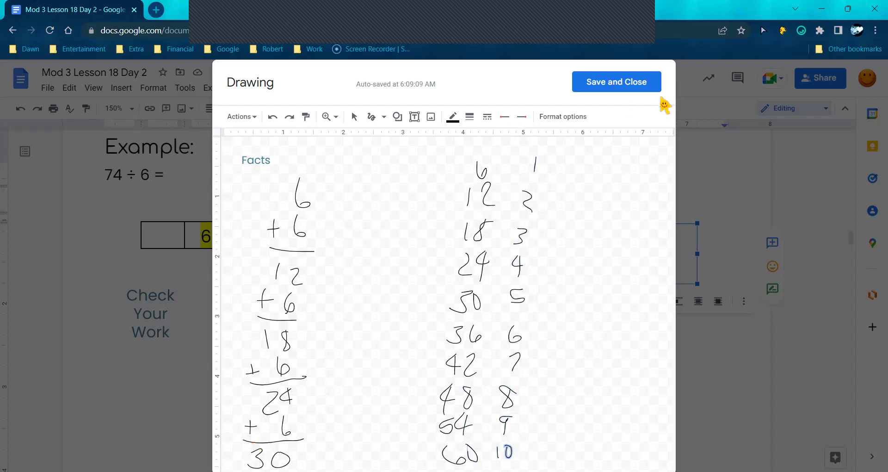
Step: Save and close the Facts drawing, then place the caret above the division bar
click(644, 85)
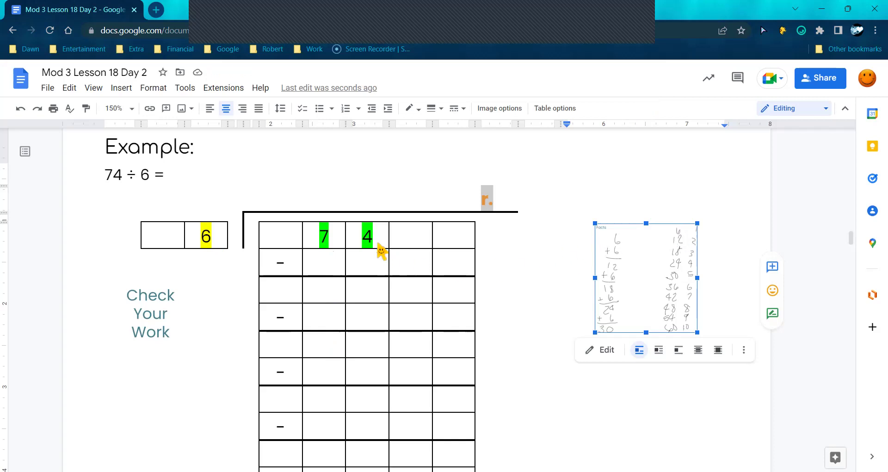
click(319, 204)
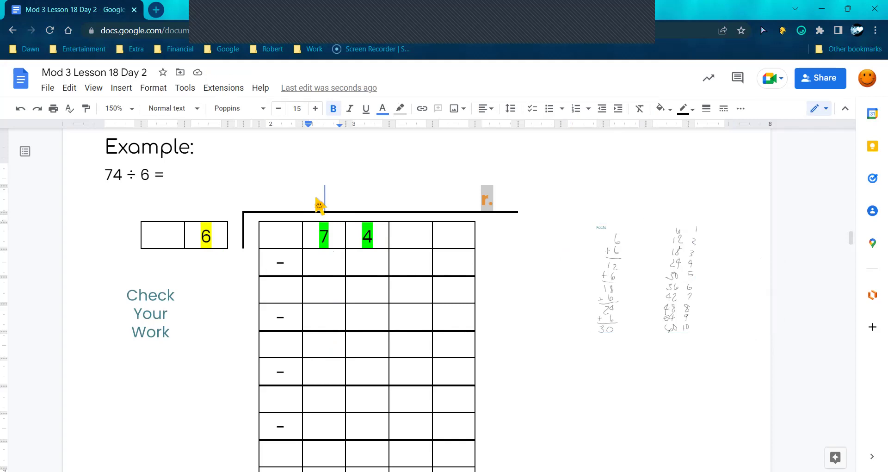
Step: Write quotient 1 above the 7, 6 under the 7, and bring down 1 and 4 for 14
text(1)
click(324, 261)
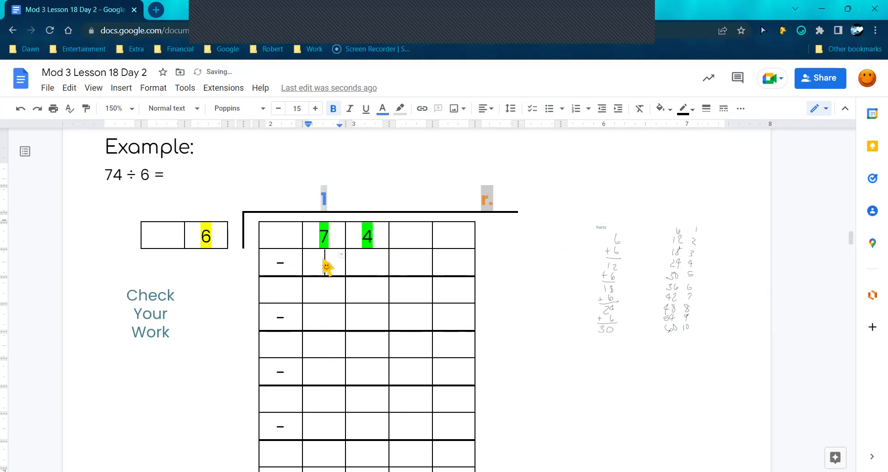
text(6)
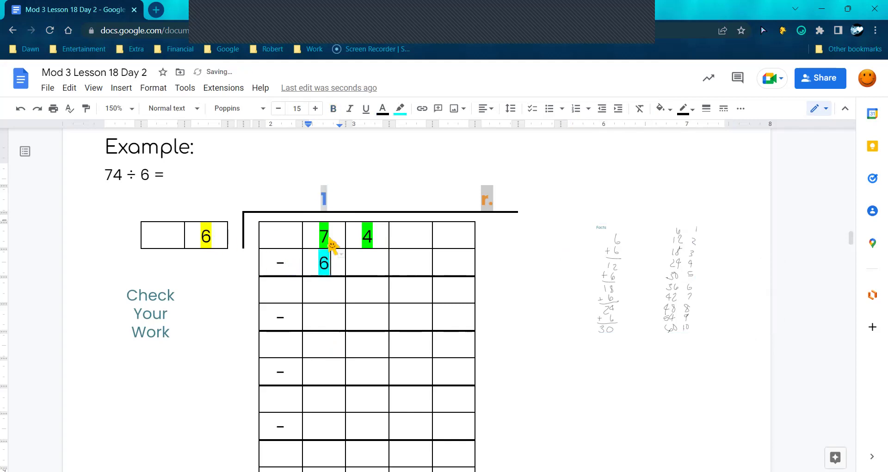
click(323, 296)
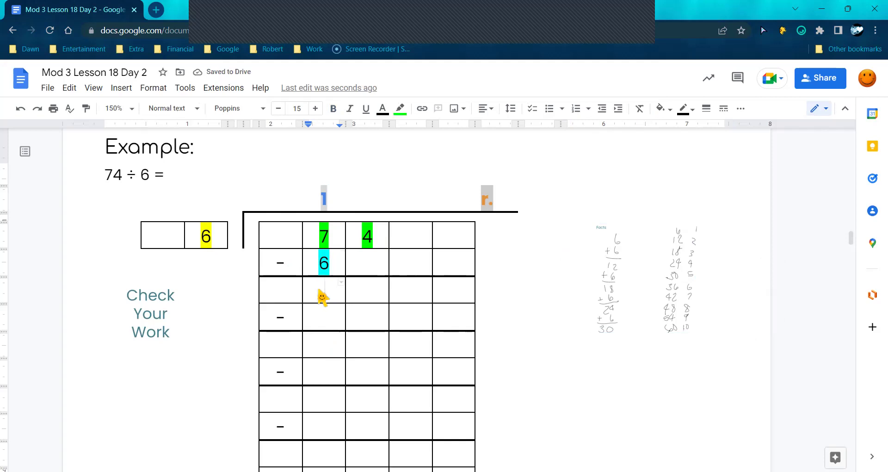
text(1)
click(370, 298)
text(4)
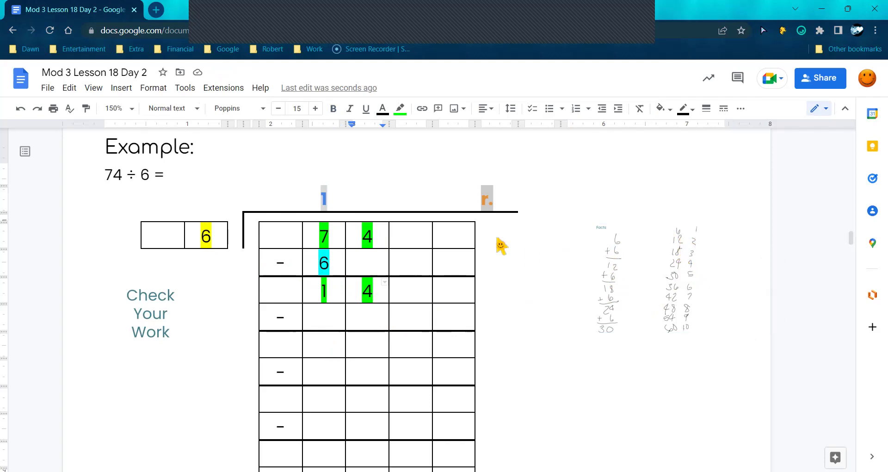
Step: Add quotient digit 2, write 12 under the 14, and the remainder 2 below it
click(363, 203)
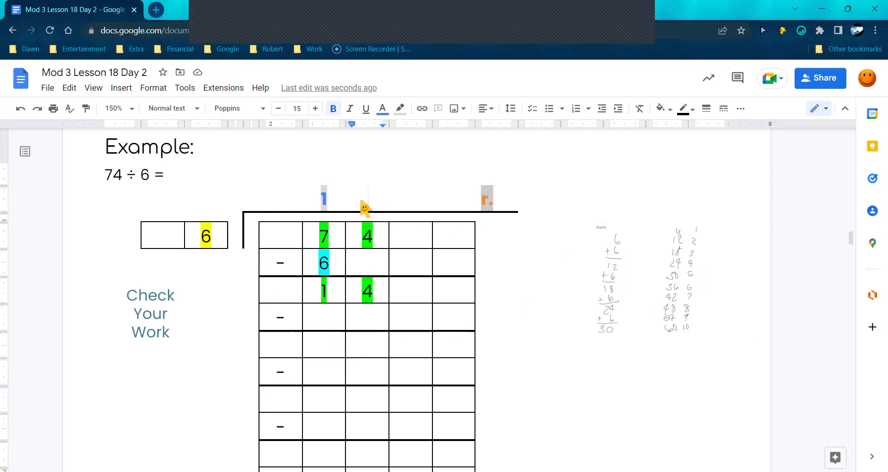
text(2)
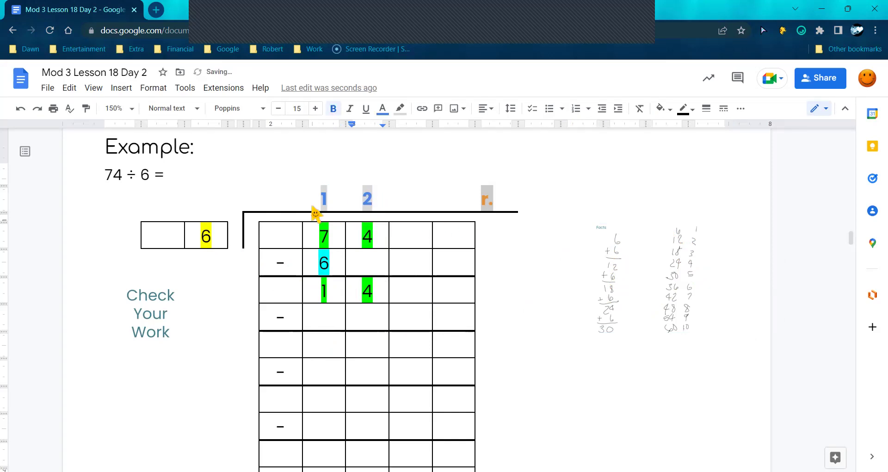
click(320, 325)
text(1)
click(370, 320)
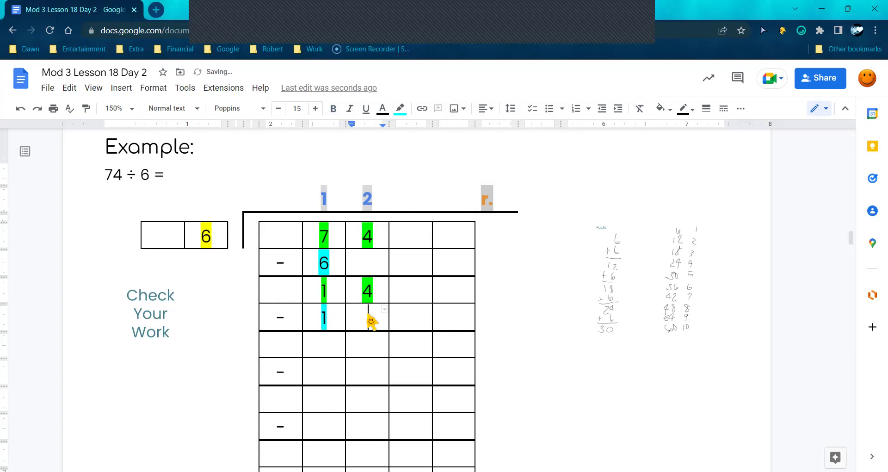
text(2)
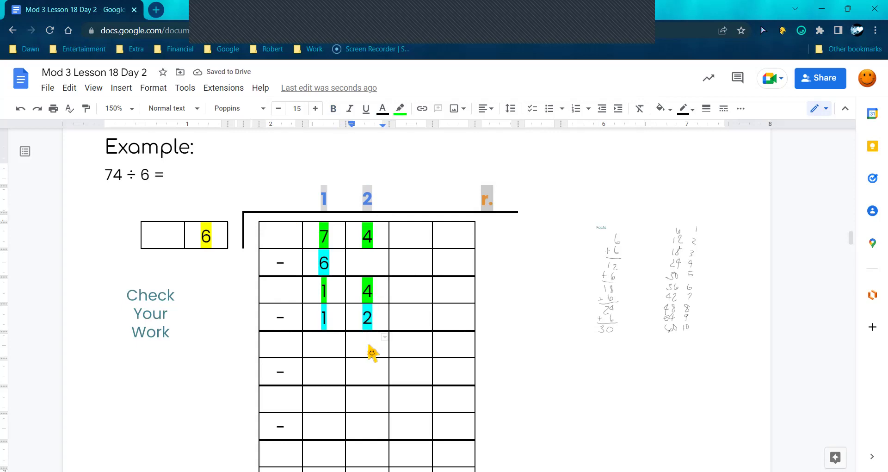
click(368, 346)
text(2)
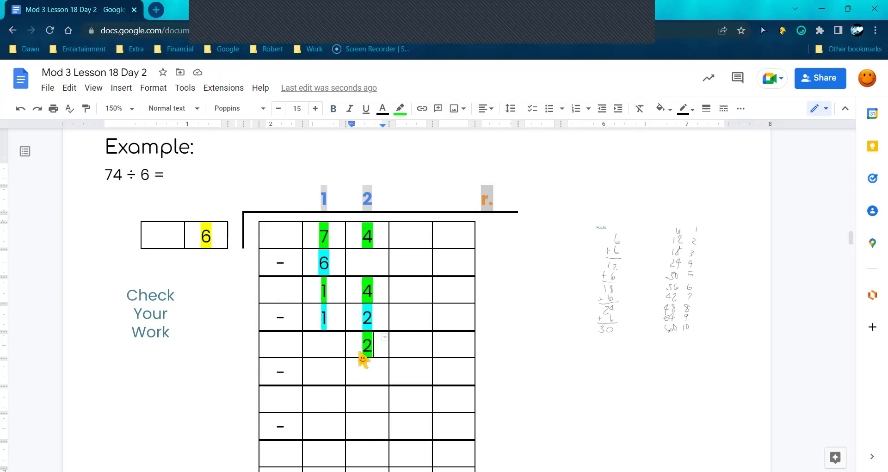
Step: Replace the lowercase r. label with bold 'R. 2'
click(496, 214)
key(BackSpace)
key(BackSpace)
key(ctrl+b)
text(R.)
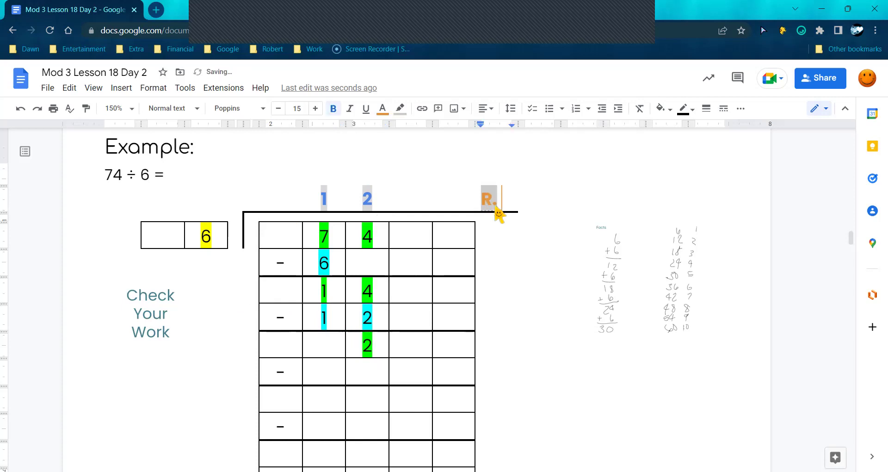
text( 2)
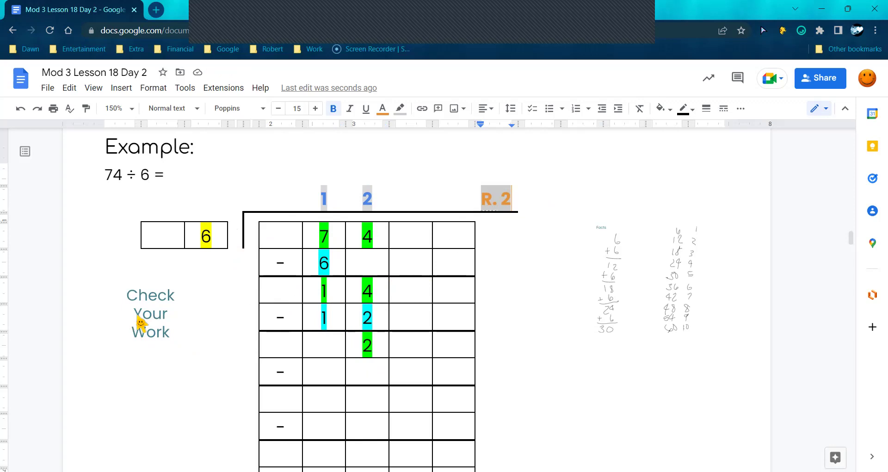
Step: Open the Check Your Work drawing with the Scribble line tool
double_click(169, 307)
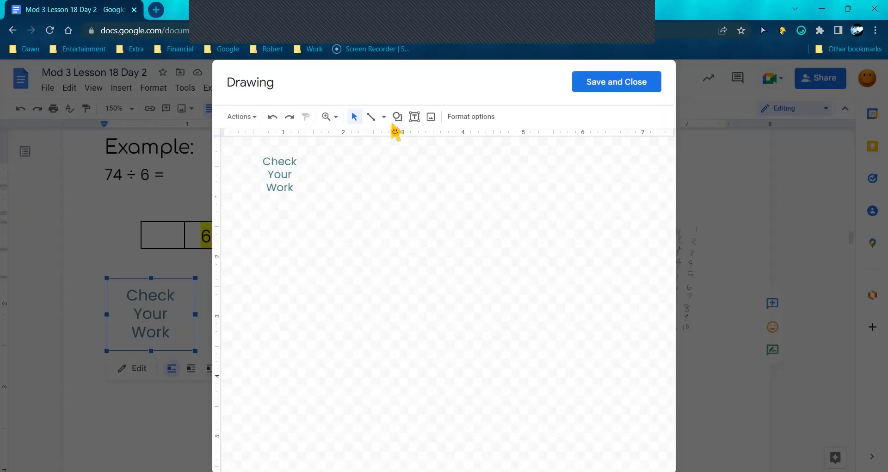
click(384, 116)
click(382, 248)
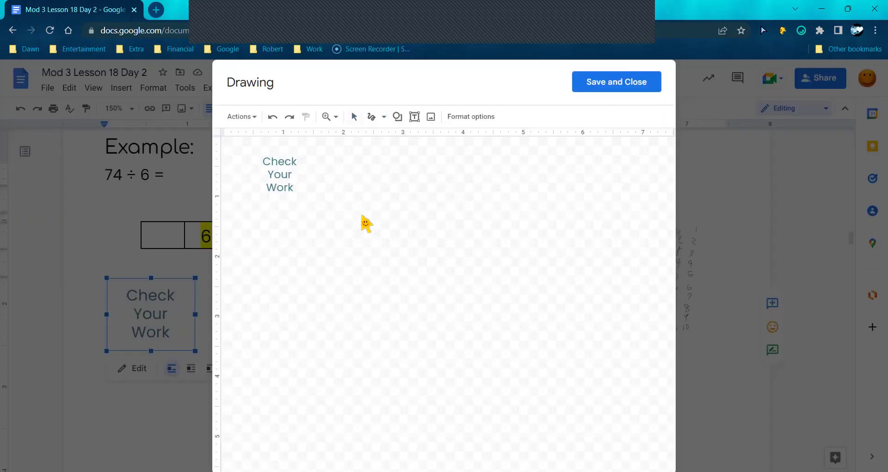
Step: Handwrite 12 × 6 = 72 with a carried 1 and a plus sign below, then save
drag(362, 206, 362, 250)
mouse_move(371, 219)
mouse_down()
mouse_move(384, 218)
mouse_move(390, 242)
mouse_up()
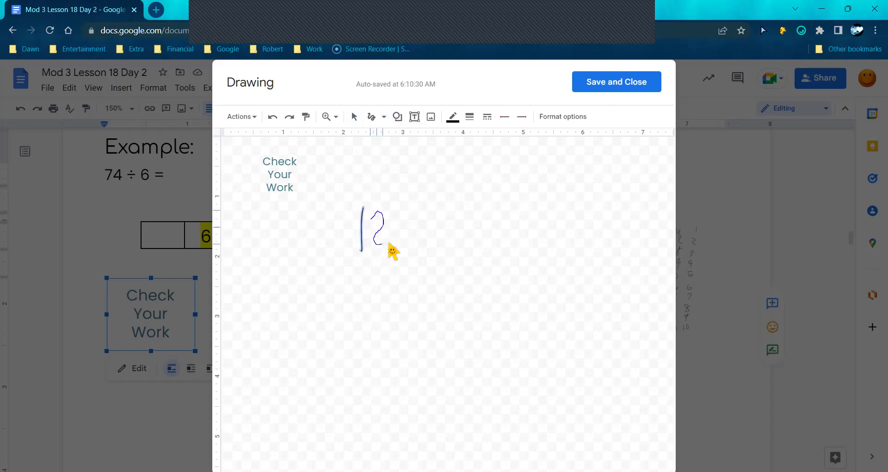
mouse_move(338, 277)
mouse_down()
mouse_move(345, 295)
mouse_move(334, 294)
mouse_up()
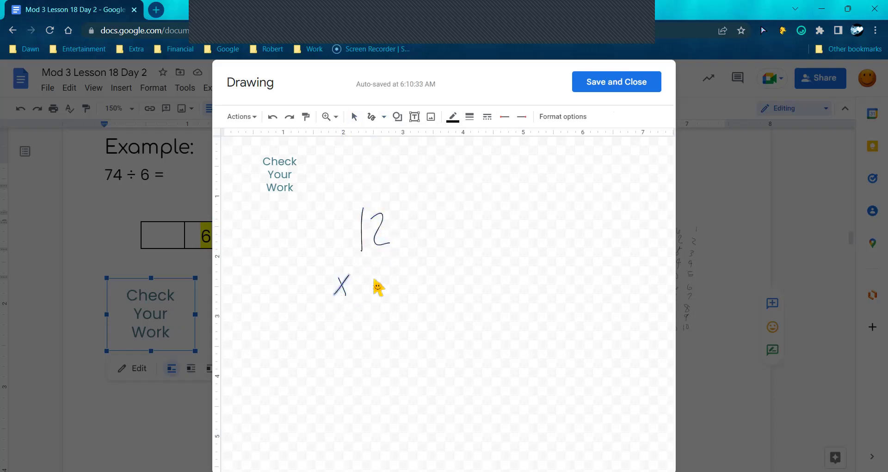
drag(385, 263, 378, 275)
mouse_move(313, 314)
mouse_down()
mouse_move(411, 293)
mouse_move(381, 341)
mouse_move(398, 340)
mouse_up()
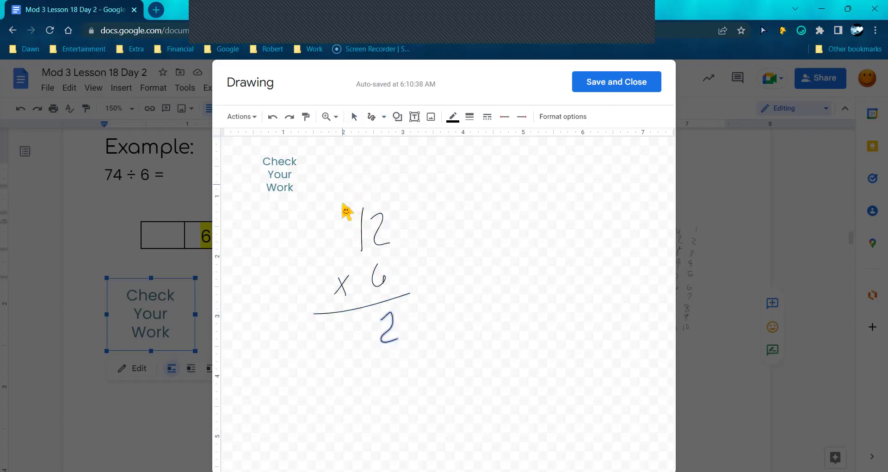
drag(343, 185, 342, 202)
mouse_move(337, 196)
mouse_down()
mouse_move(361, 182)
mouse_move(360, 193)
mouse_up()
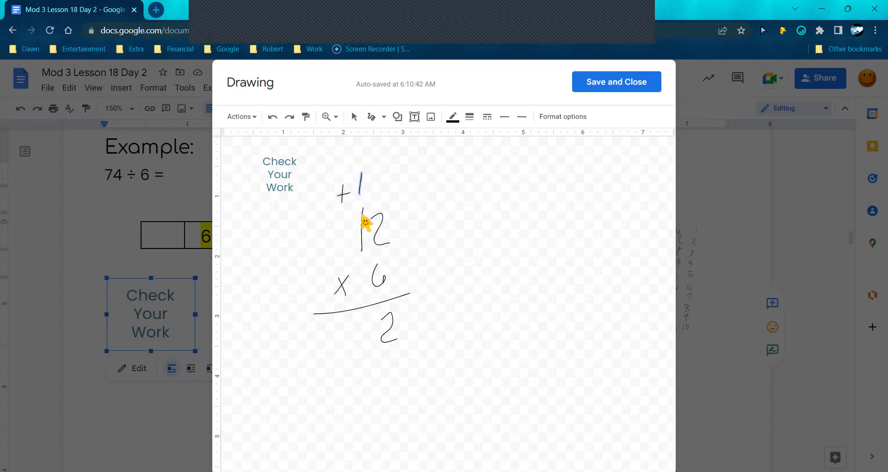
mouse_move(345, 319)
mouse_down()
mouse_move(360, 348)
mouse_move(341, 387)
mouse_up()
mouse_move(329, 376)
mouse_down()
mouse_move(350, 376)
mouse_move(365, 398)
mouse_move(421, 382)
mouse_up()
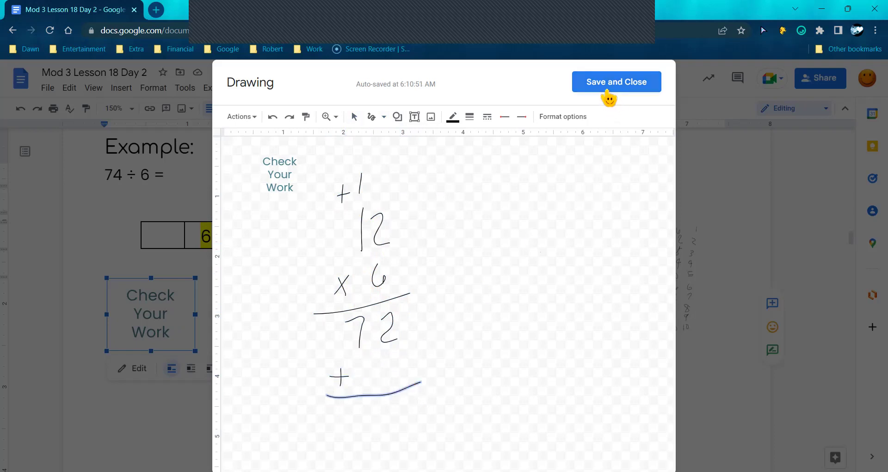
click(608, 88)
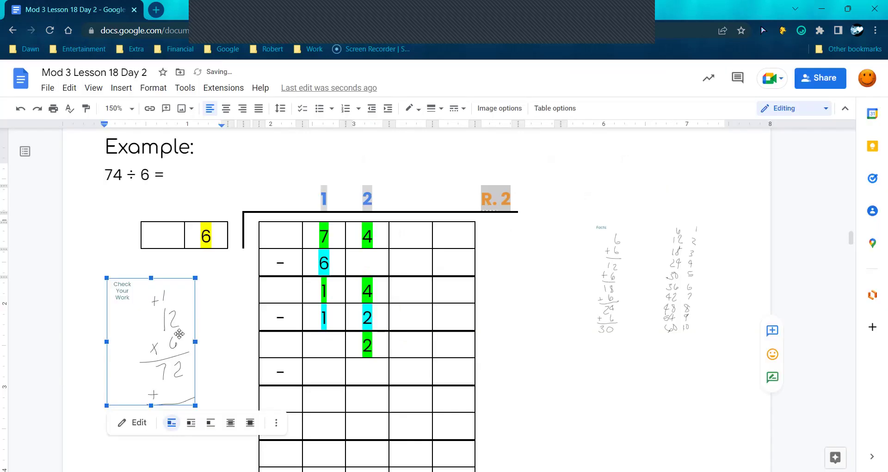
Step: Reopen the check drawing, scribble remainder 2 under 72 and a circled total 74, then save
double_click(180, 334)
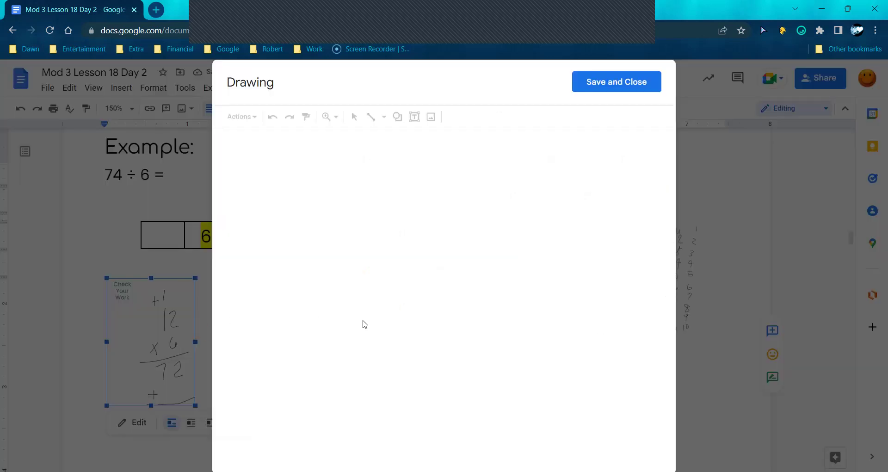
click(384, 117)
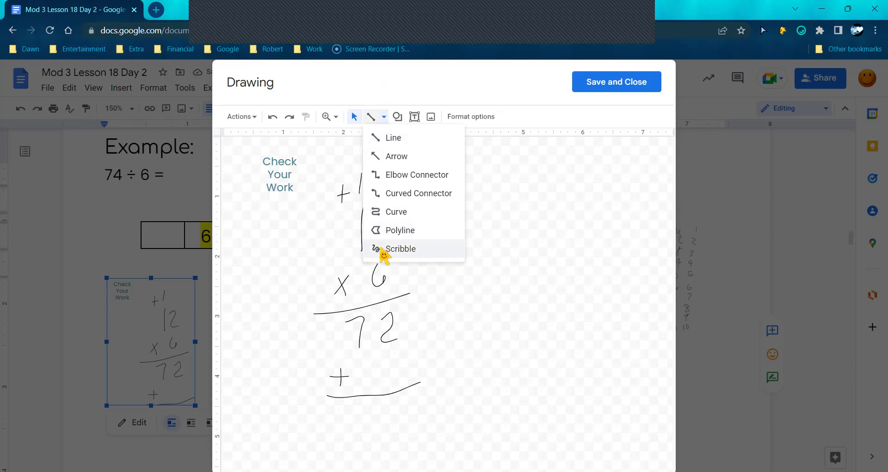
click(383, 246)
mouse_move(379, 357)
mouse_down()
mouse_move(392, 362)
mouse_move(384, 382)
mouse_move(398, 384)
mouse_move(398, 434)
mouse_up()
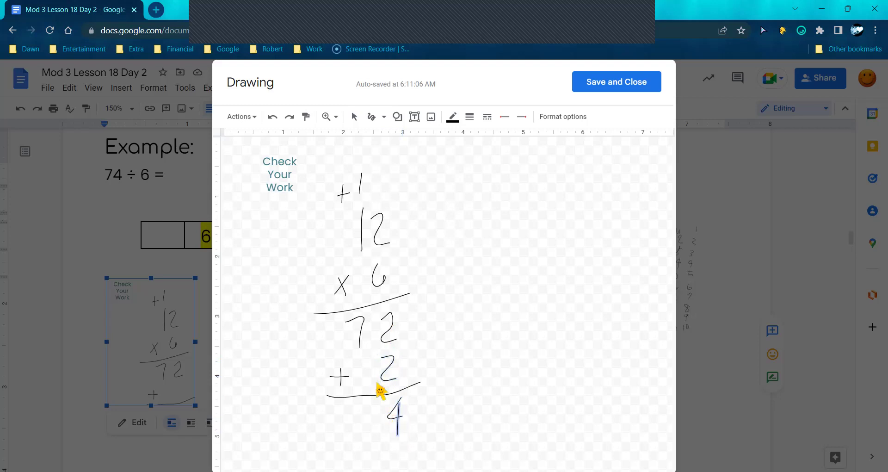
mouse_move(348, 410)
mouse_down()
mouse_move(364, 435)
mouse_move(337, 411)
mouse_move(334, 436)
mouse_move(409, 437)
mouse_move(419, 387)
mouse_up()
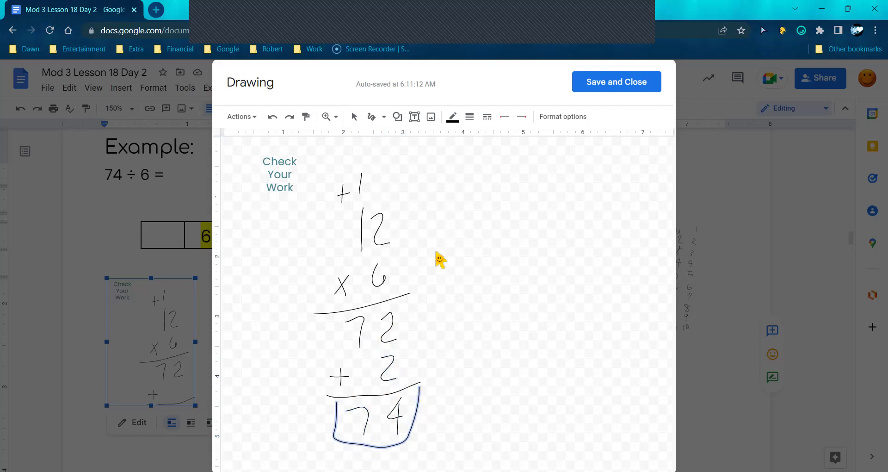
click(594, 88)
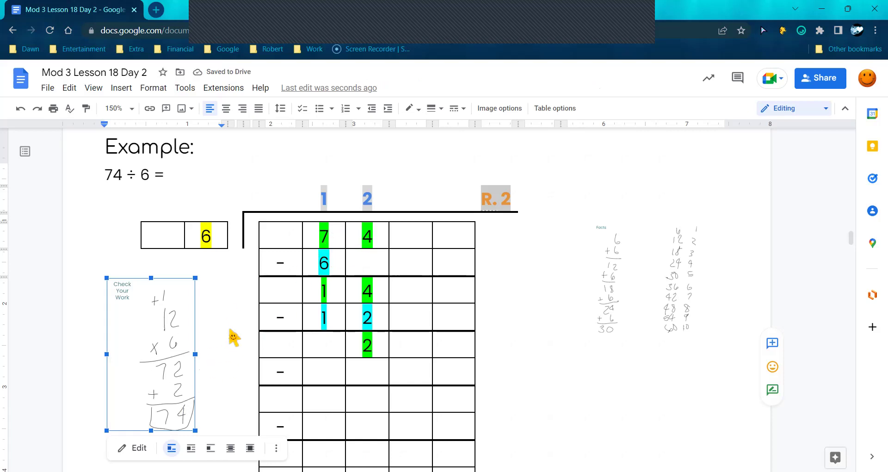
scroll(234, 338, down, 4)
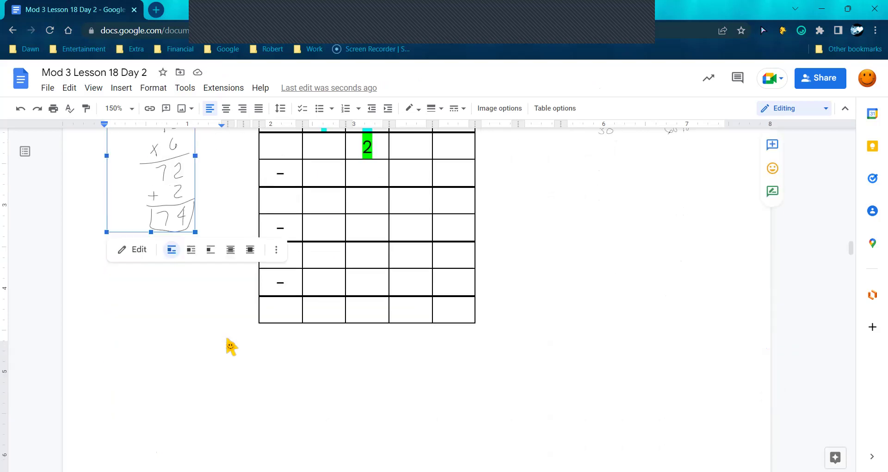
scroll(231, 347, up, 2)
scroll(492, 273, up, 2)
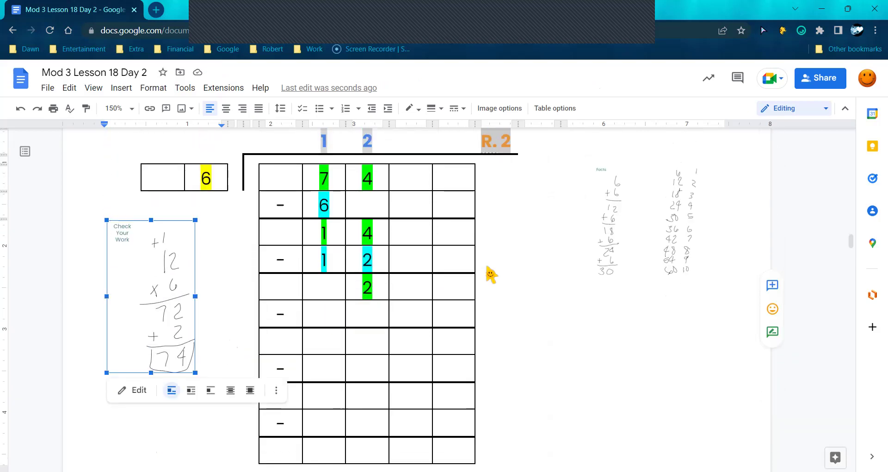